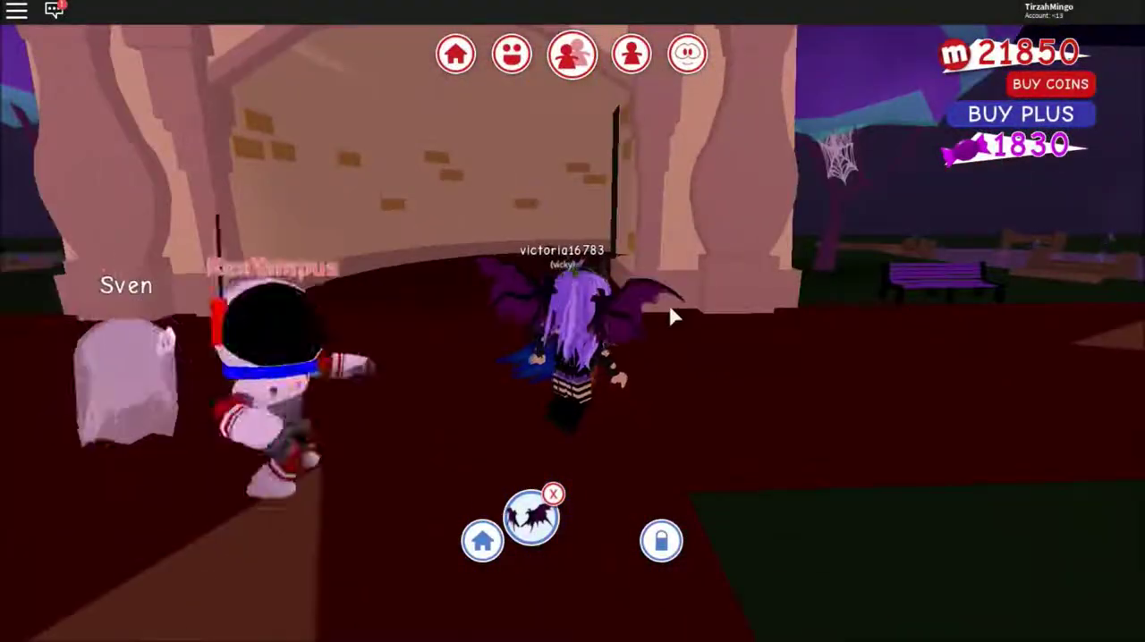
# - Walk the avatar past other players, down the red path by the well, to the purple haunted house
pyautogui.press('a')
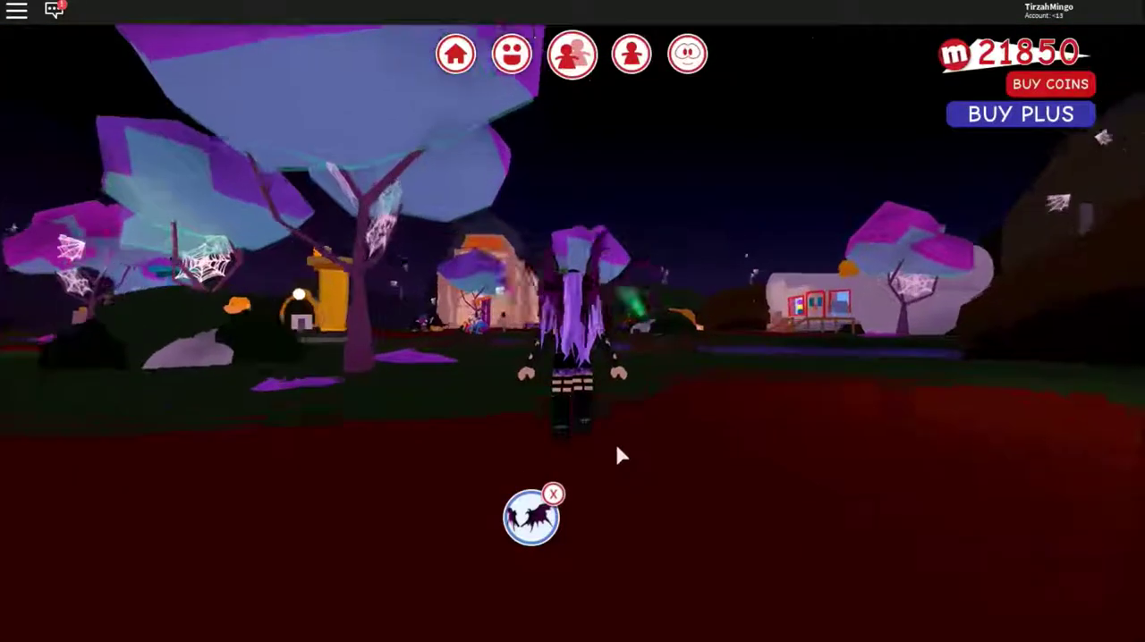
pyautogui.press('a')
pyautogui.press('w')
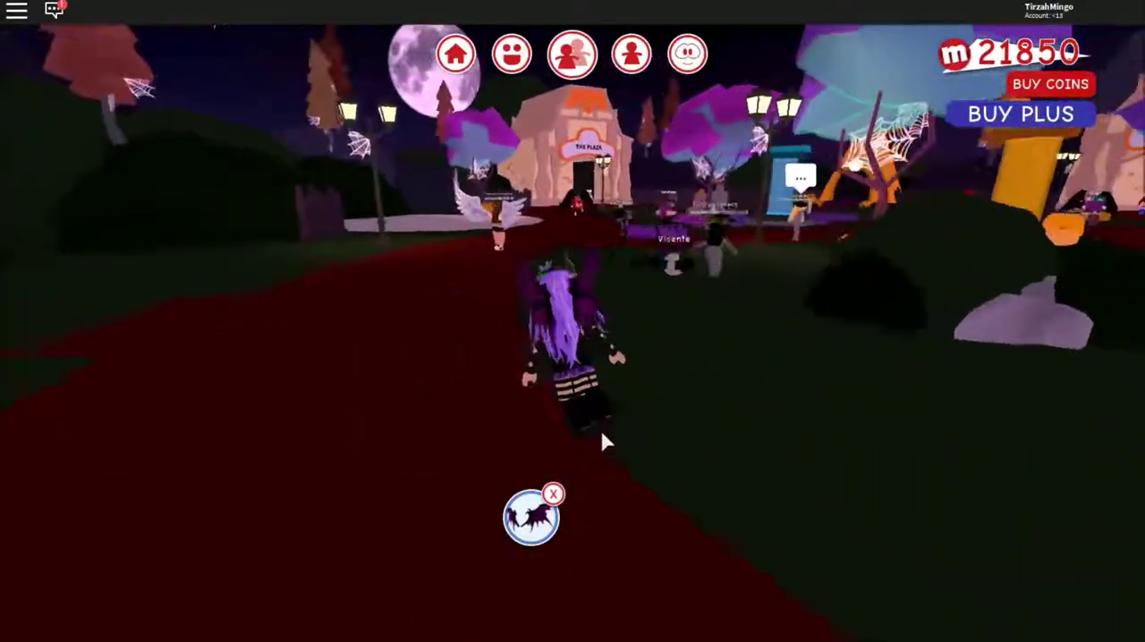
pyautogui.press('d')
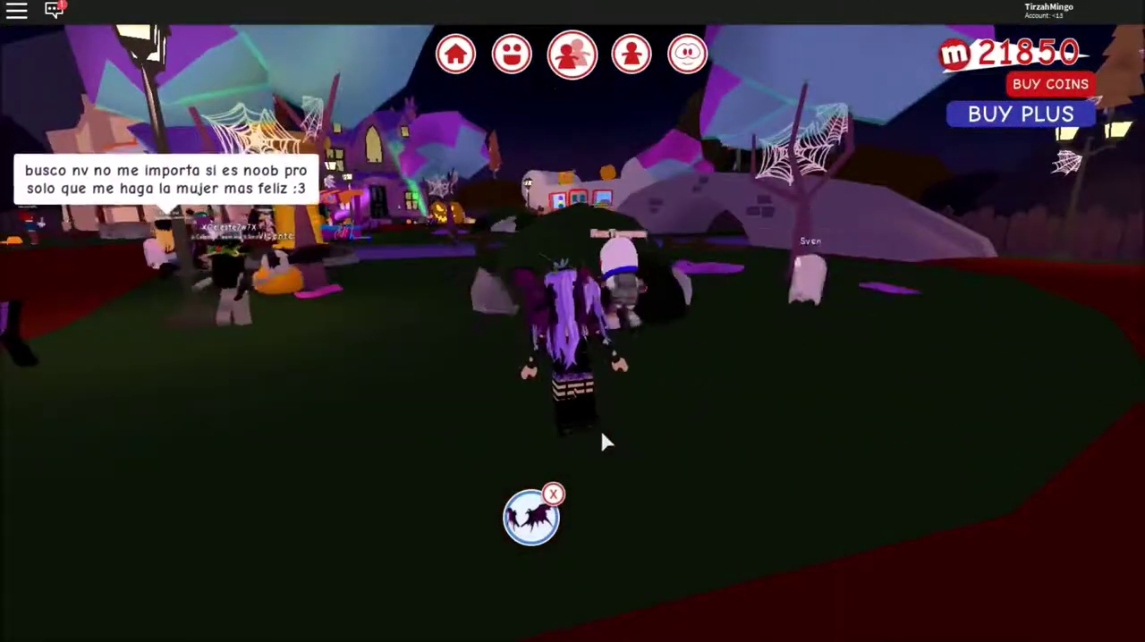
pyautogui.press('a')
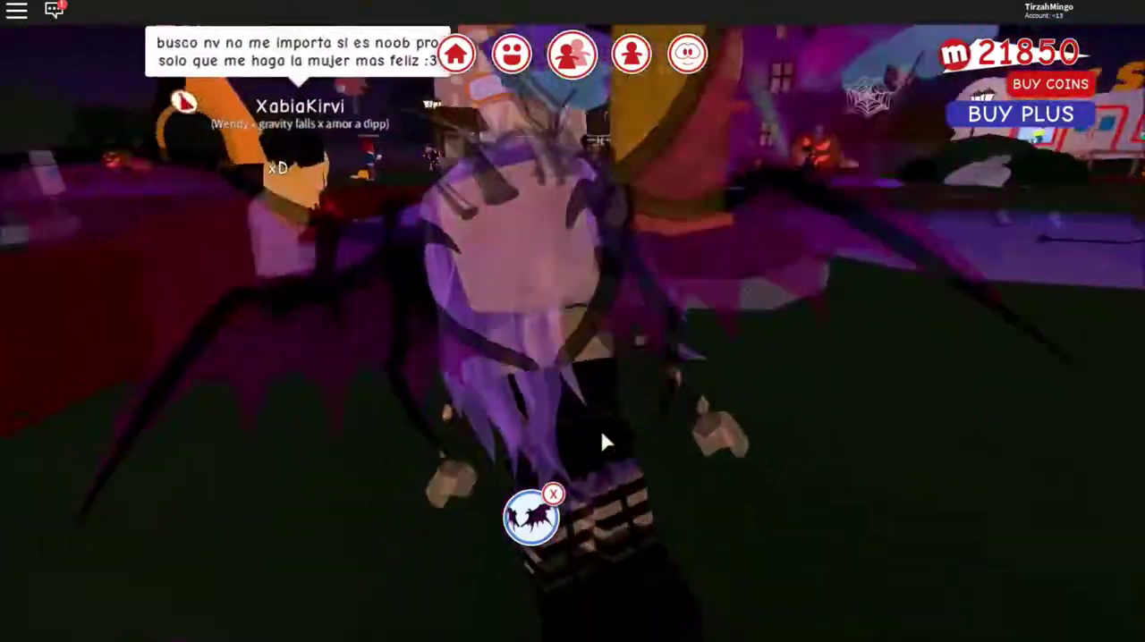
pyautogui.press('d')
pyautogui.press('w')
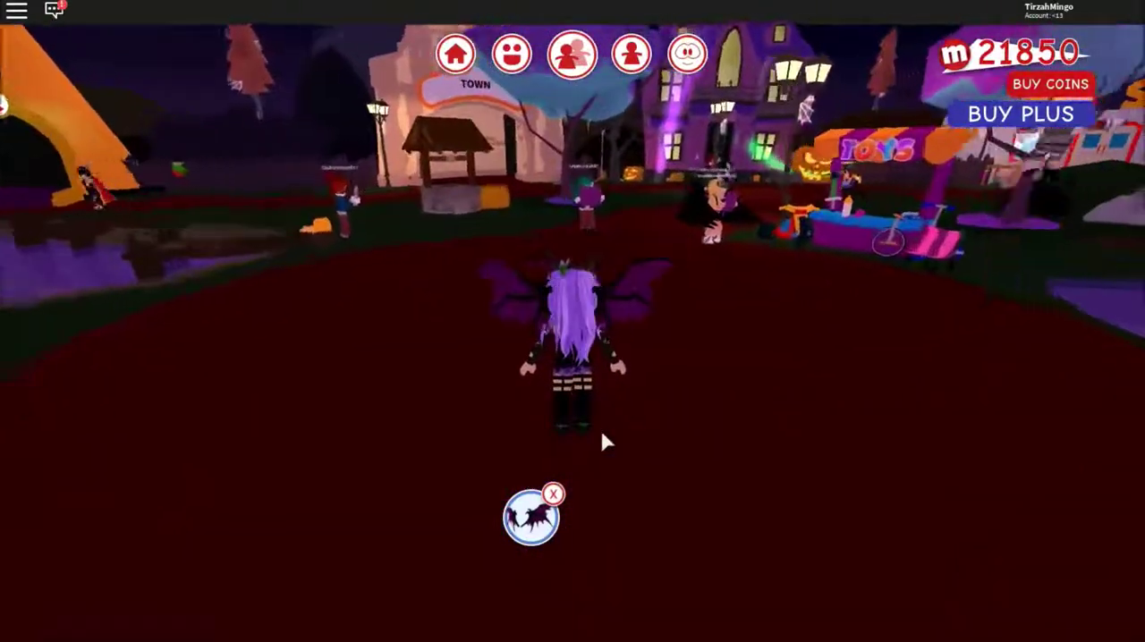
pyautogui.press('d')
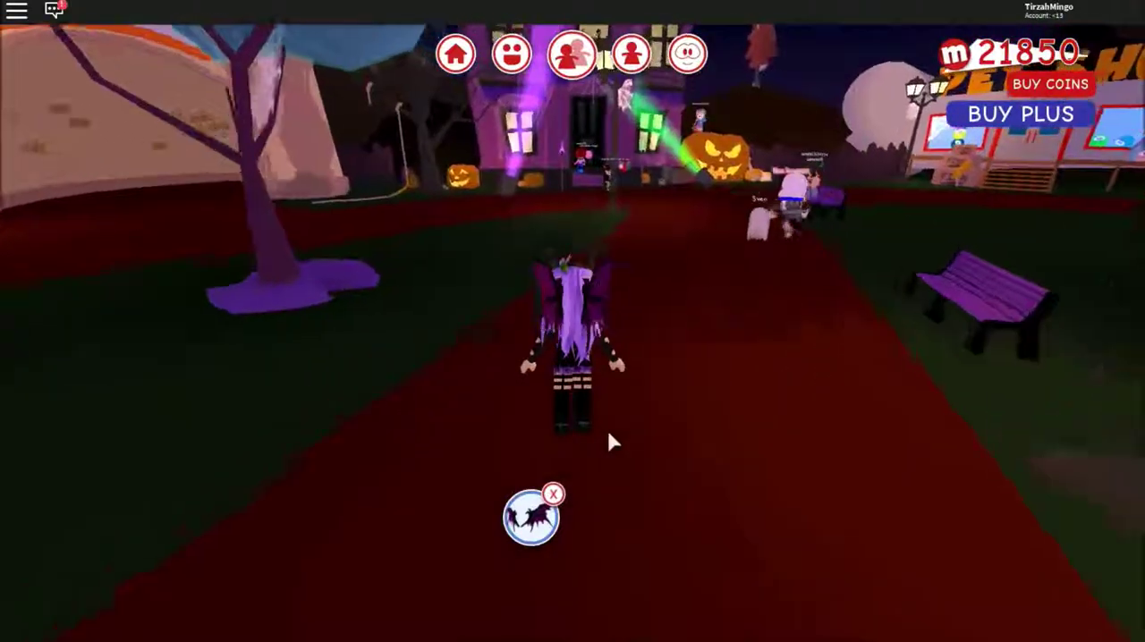
pyautogui.press('w')
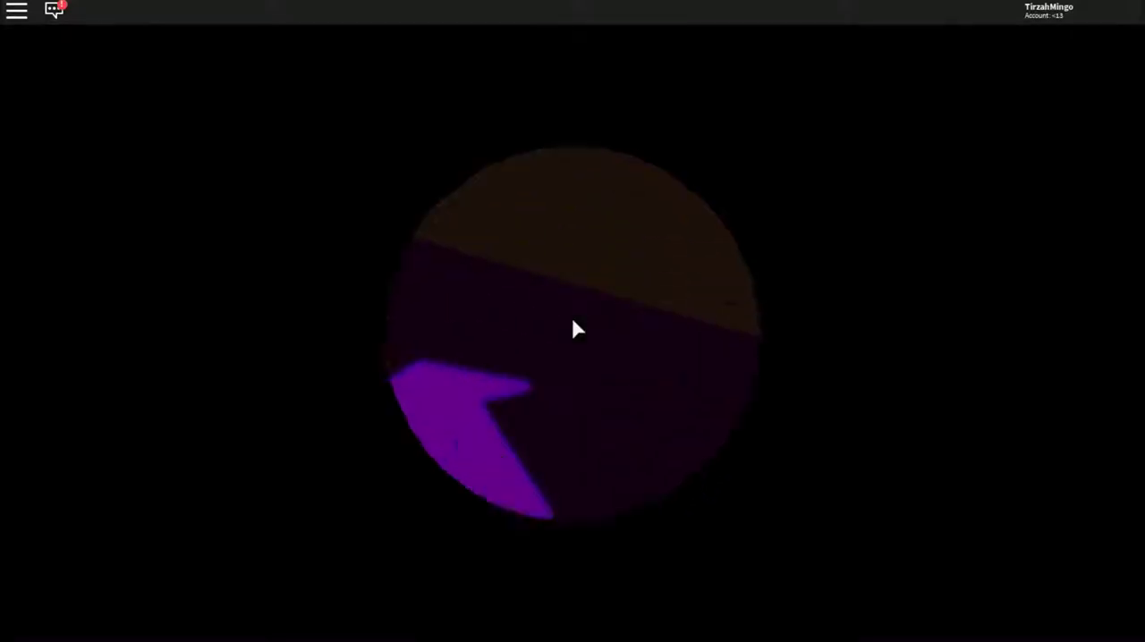
# - Look around inside the house, then follow the purple-floored hallway toward the door
pyautogui.press('a')
pyautogui.press('d')
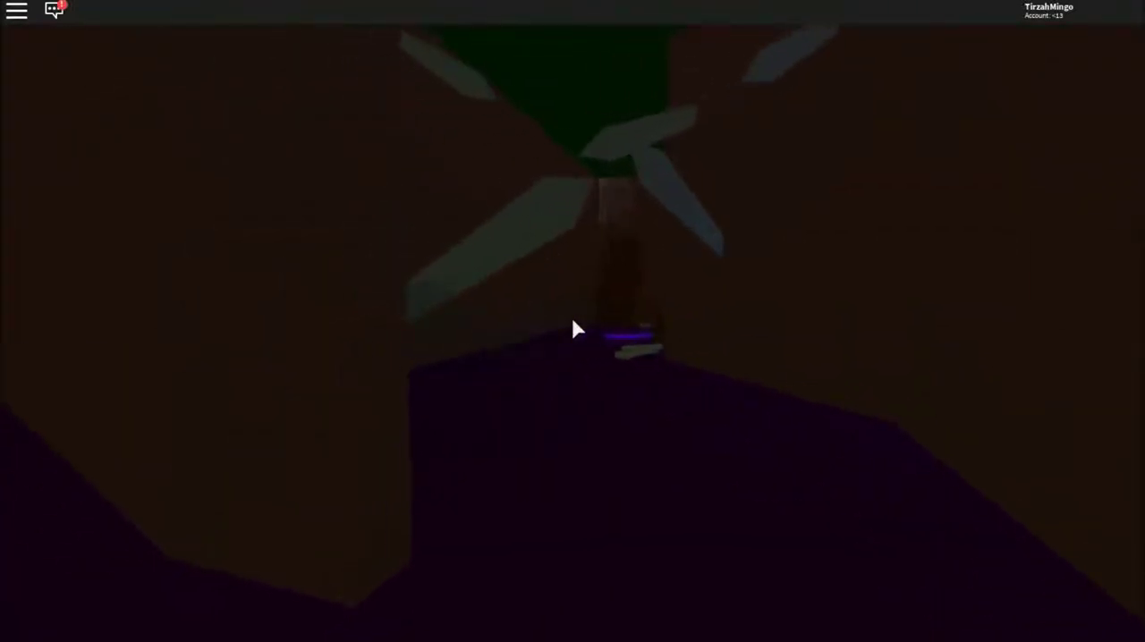
pyautogui.press('w')
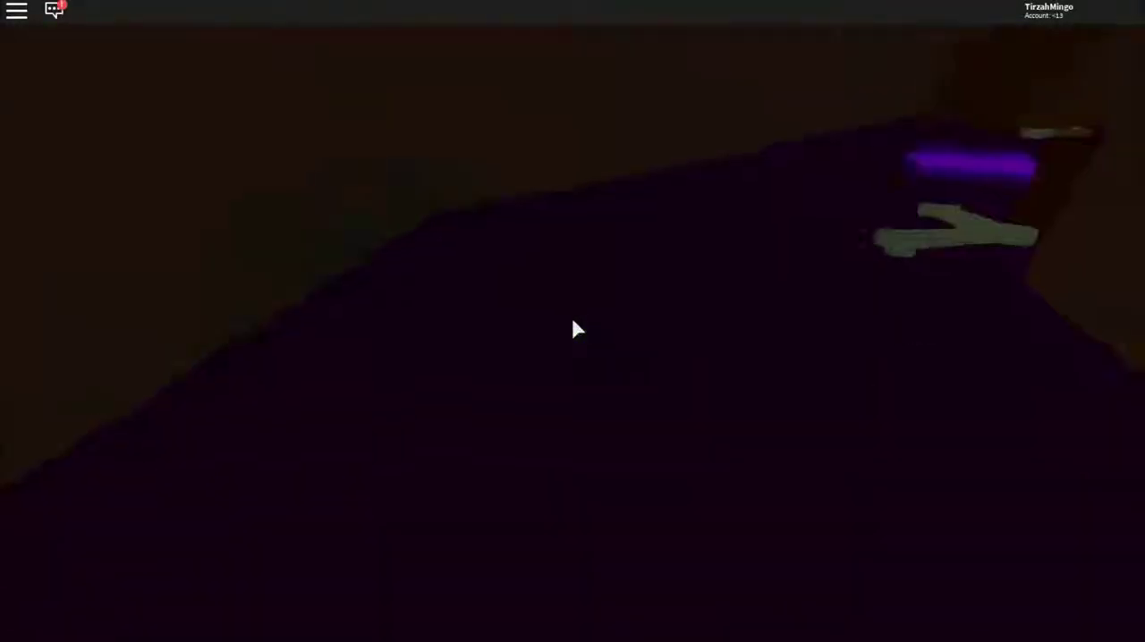
pyautogui.press('w')
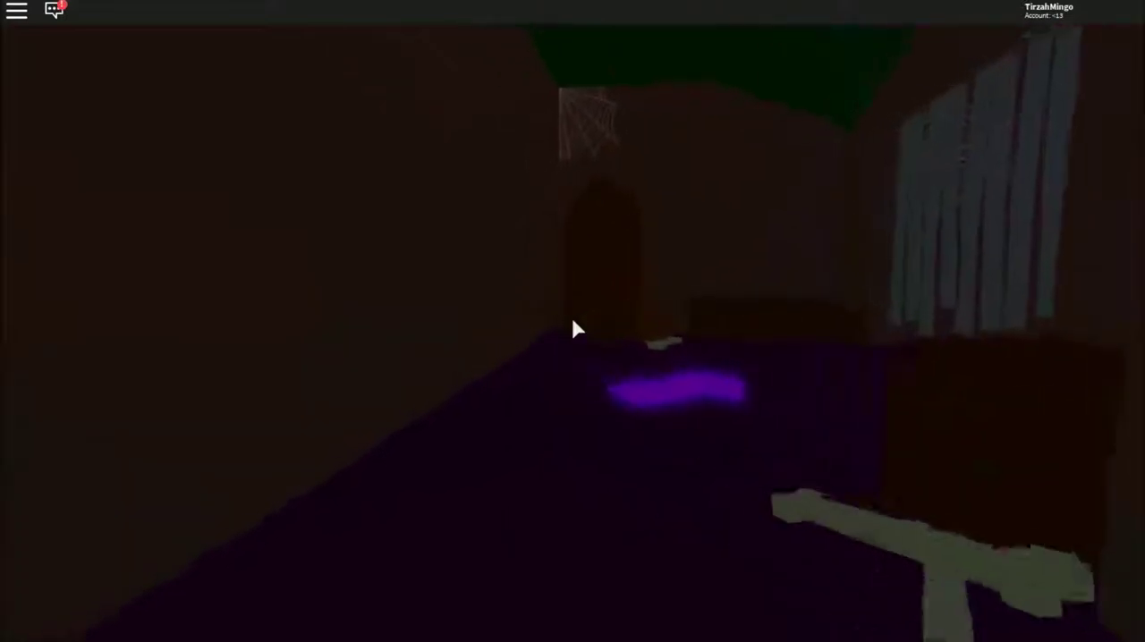
pyautogui.press('w')
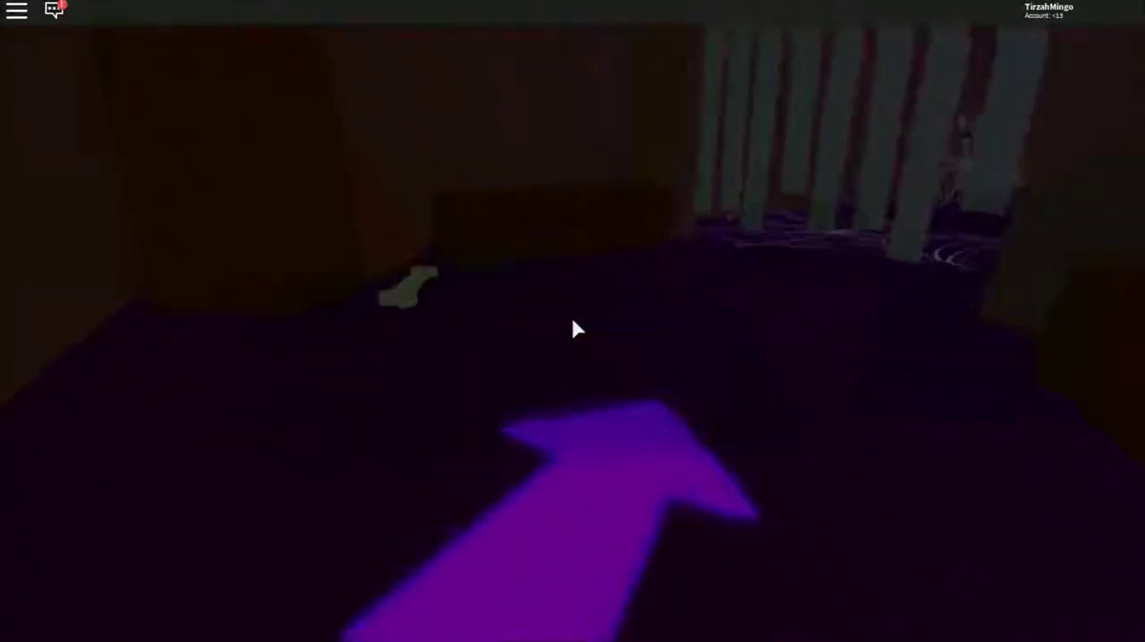
# - Look around the skull-creature room, then head past the cobwebs to the next purple arrow
pyautogui.press('Right')
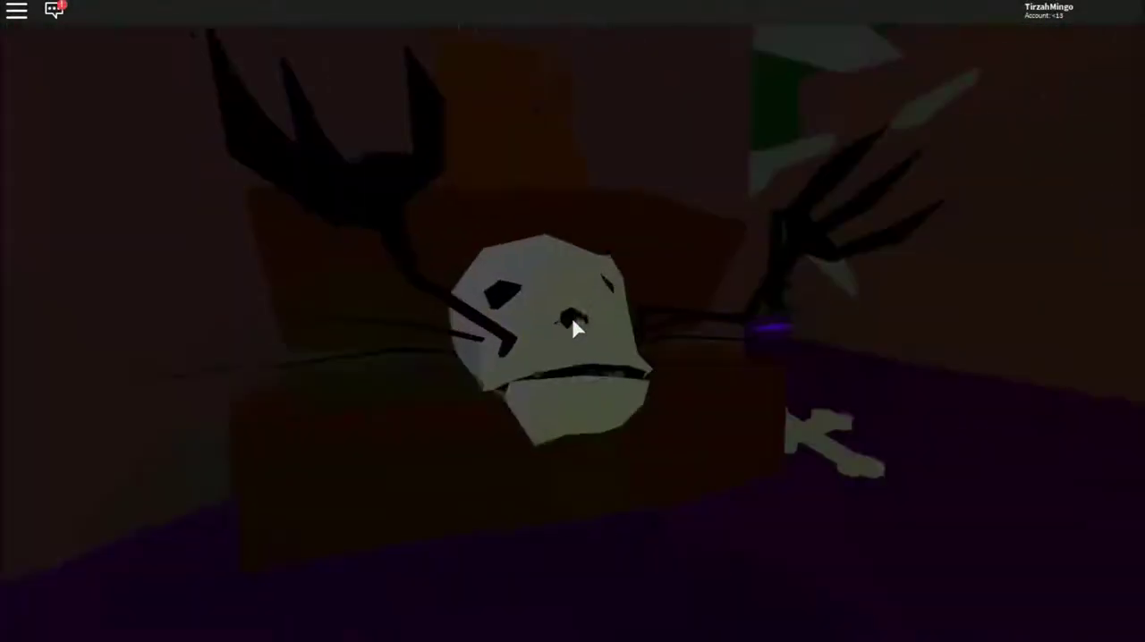
pyautogui.press('Right')
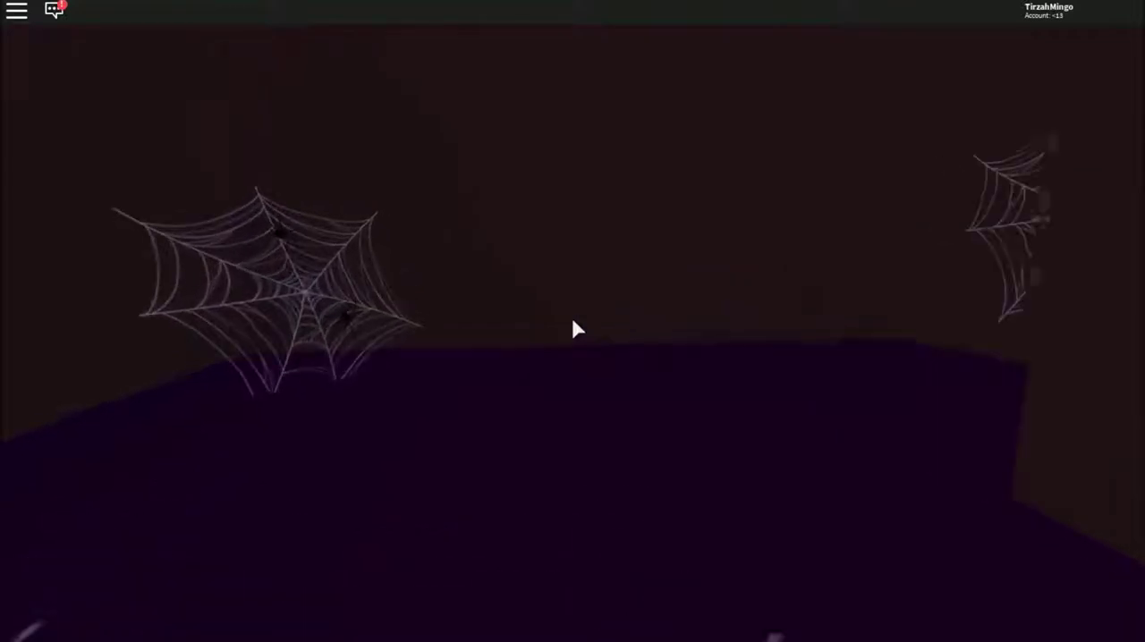
pyautogui.press('Right')
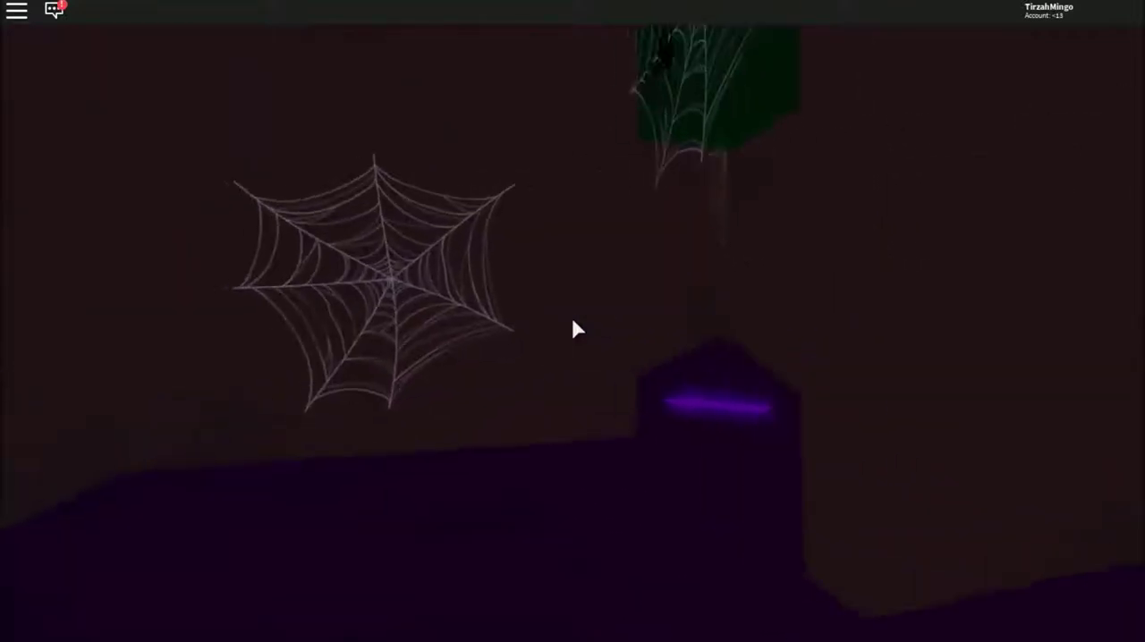
pyautogui.press('w')
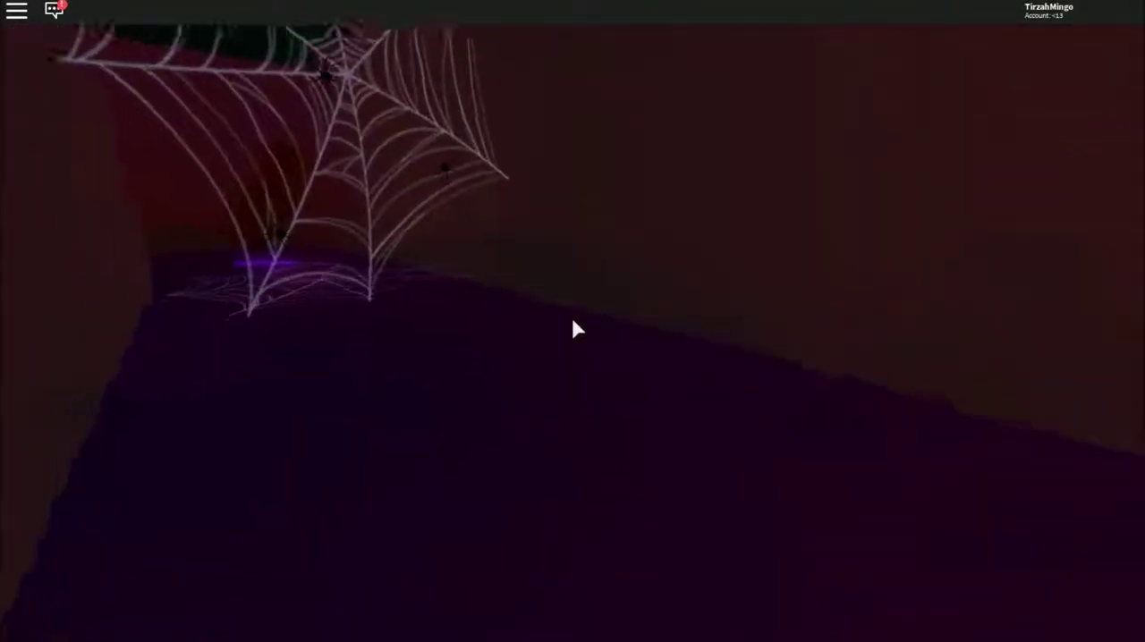
# - Push through the cobweb and down the red, plant-lined corridors to the barred window
pyautogui.press('w')
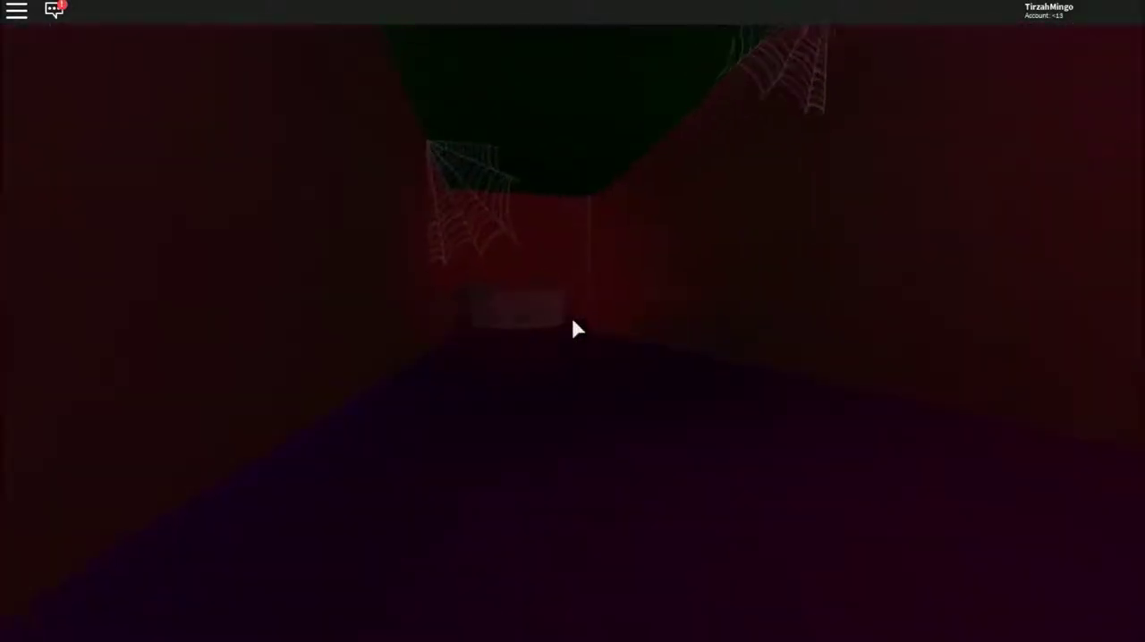
pyautogui.press('w')
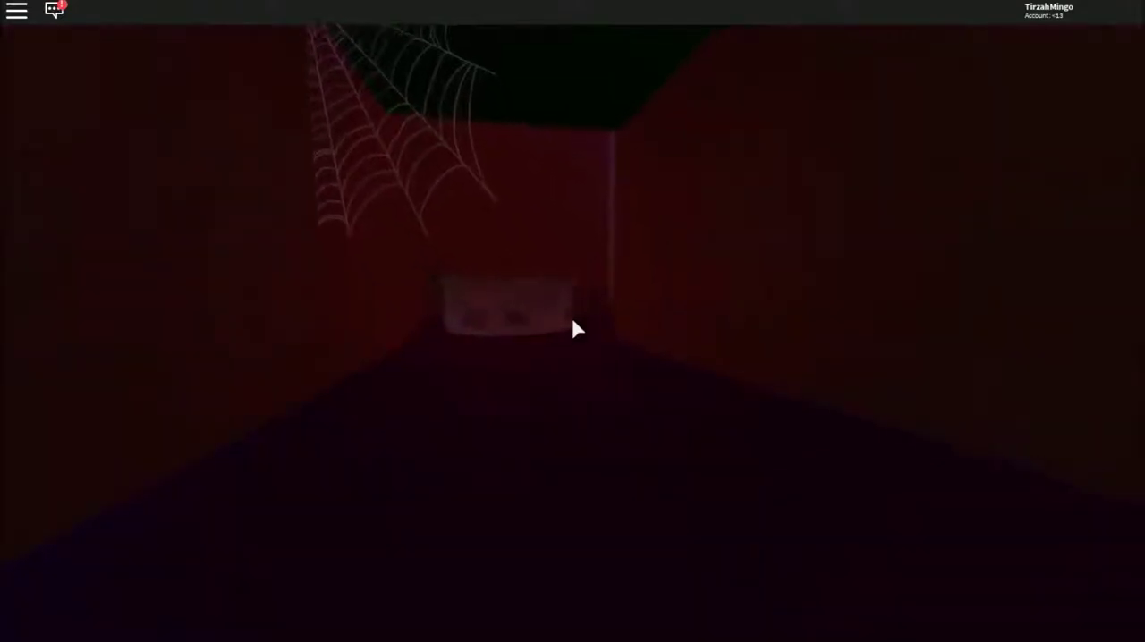
pyautogui.press('w')
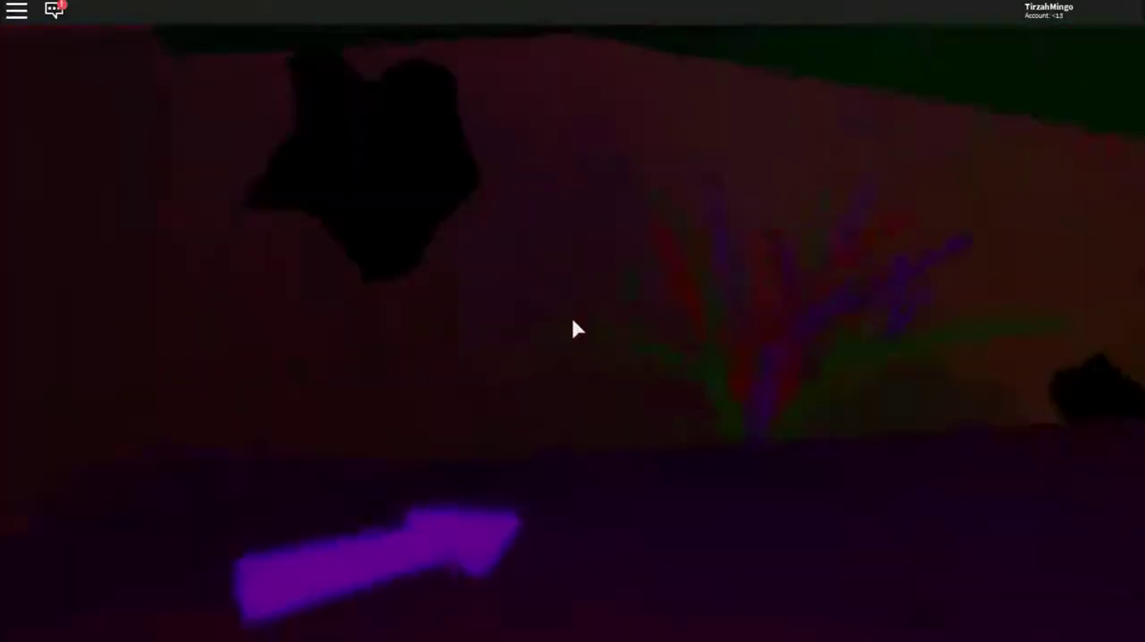
pyautogui.press('w')
pyautogui.press('w')
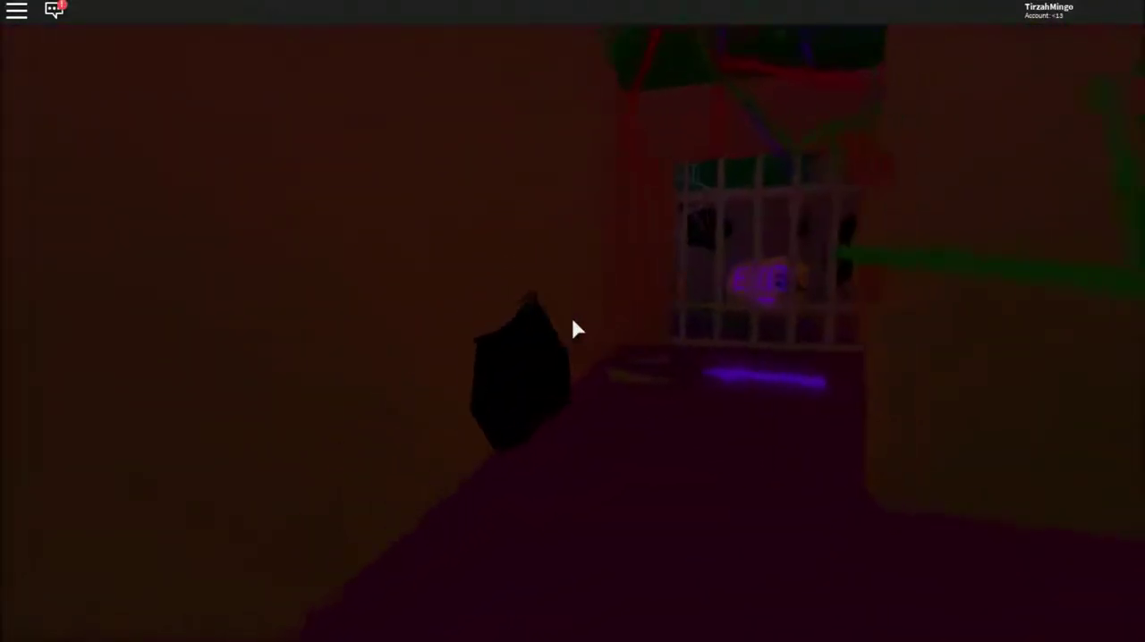
pyautogui.press('w')
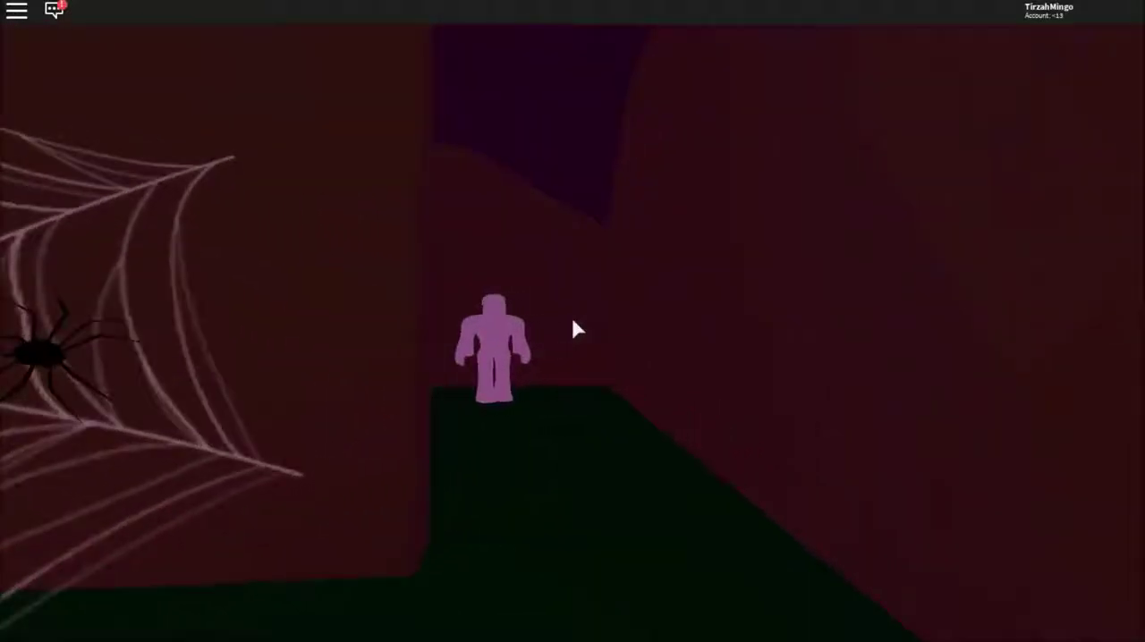
# - Walk past the web wall and purple figures, through the curtain strips, to the pink bars
pyautogui.press('w')
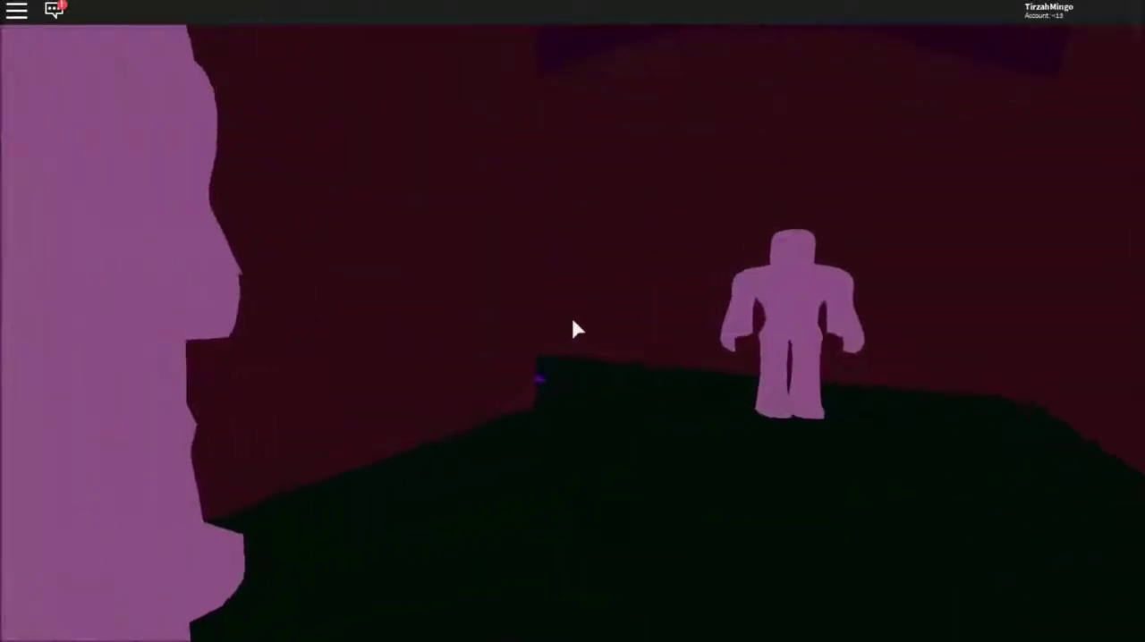
pyautogui.press('w')
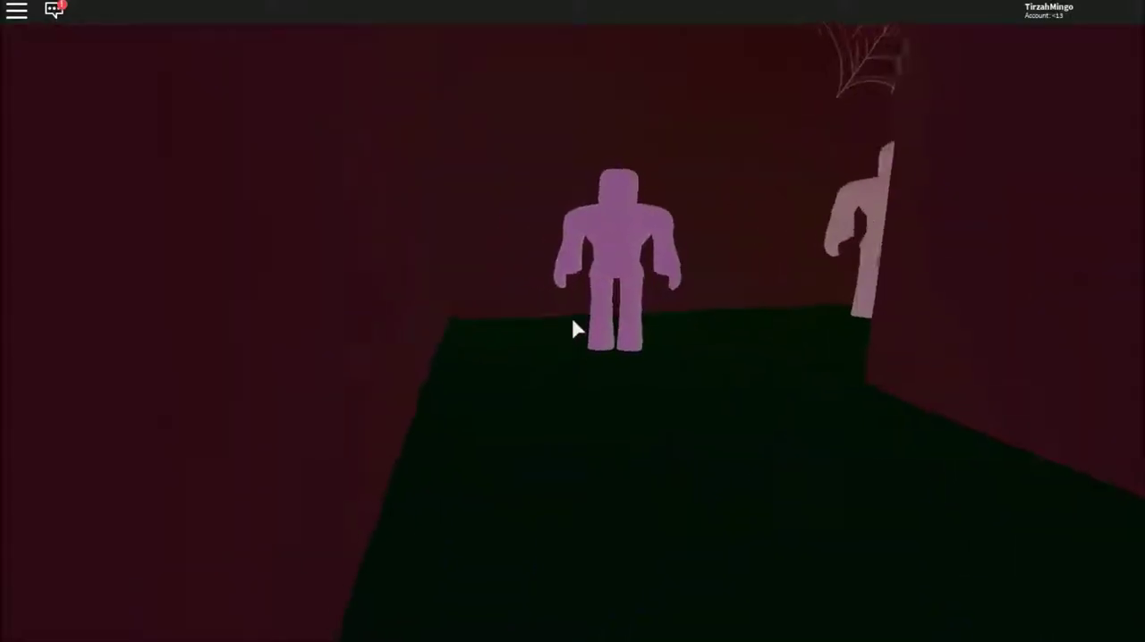
pyautogui.press('d')
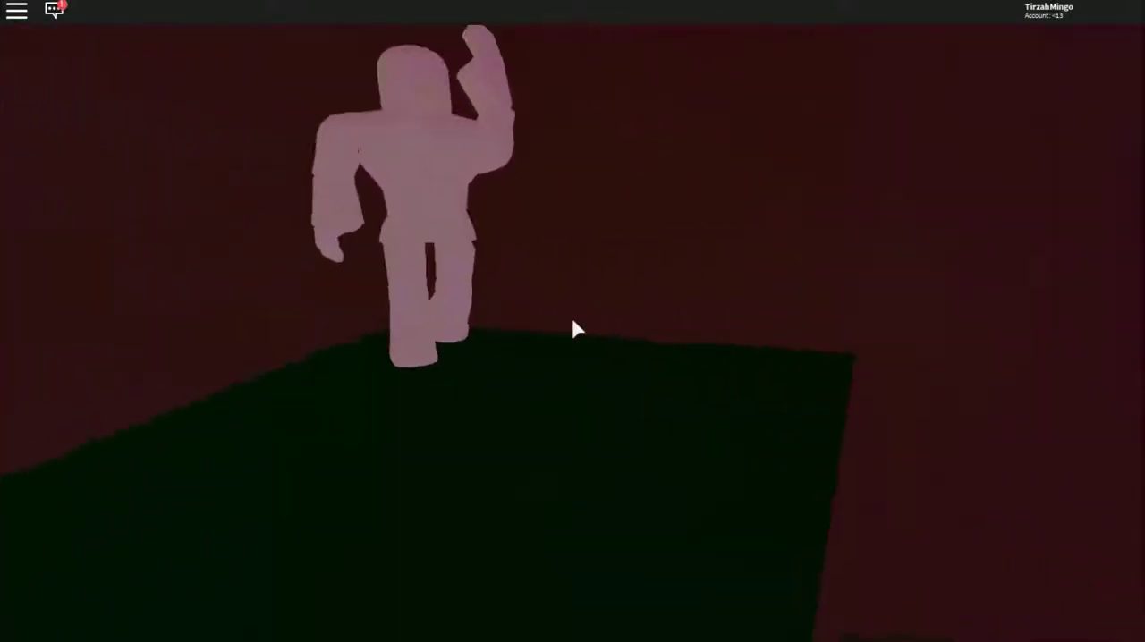
pyautogui.press('w')
pyautogui.press('w')
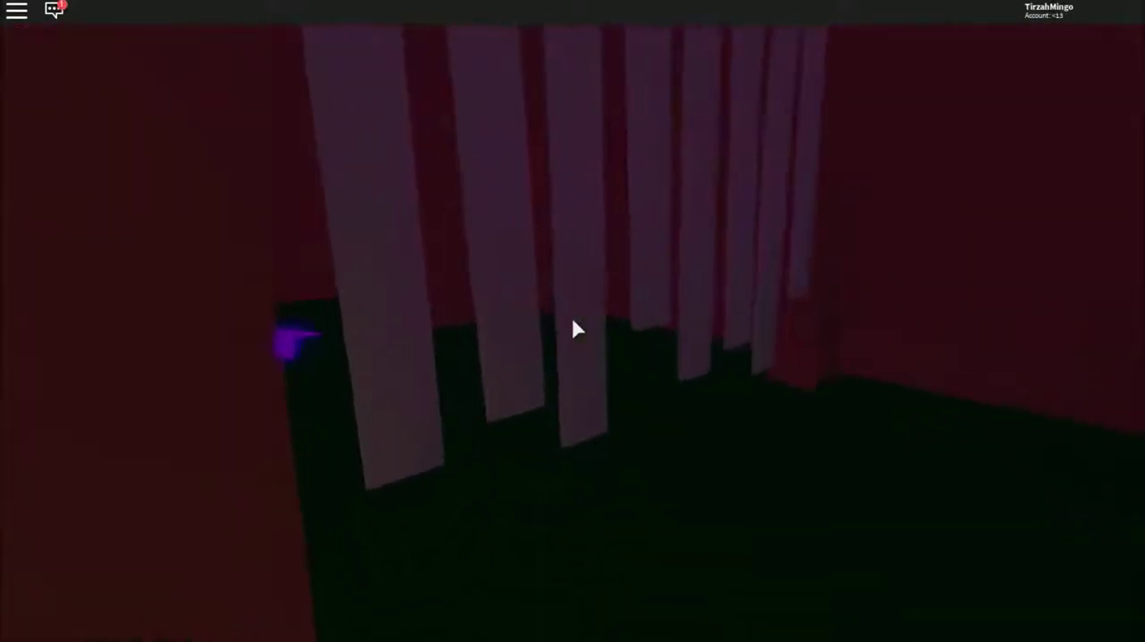
pyautogui.press('w')
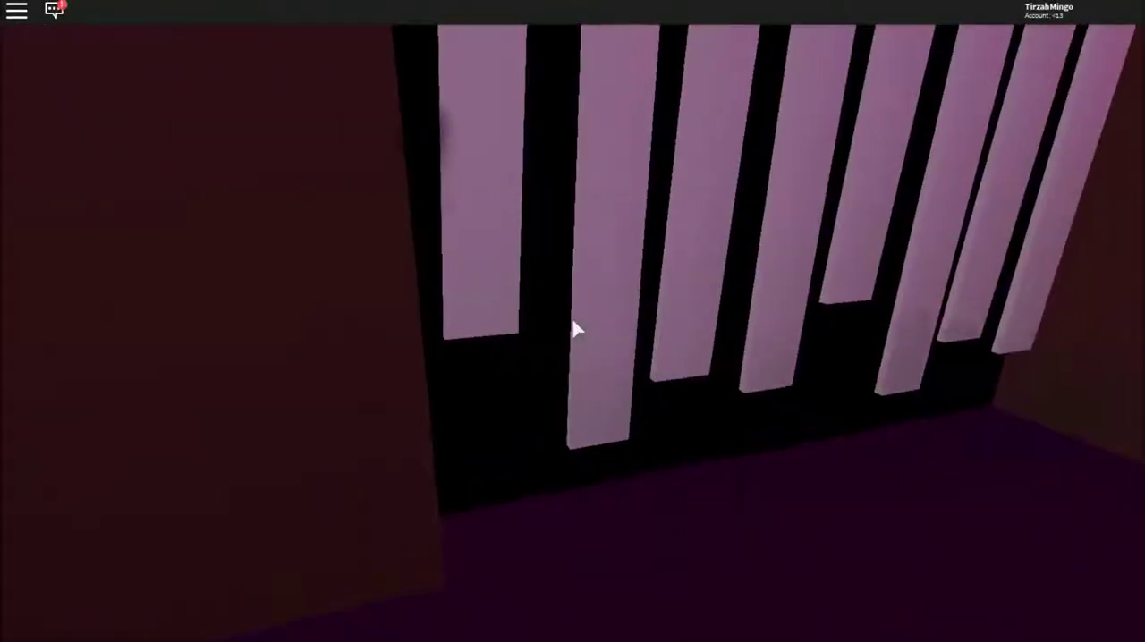
pyautogui.press('w')
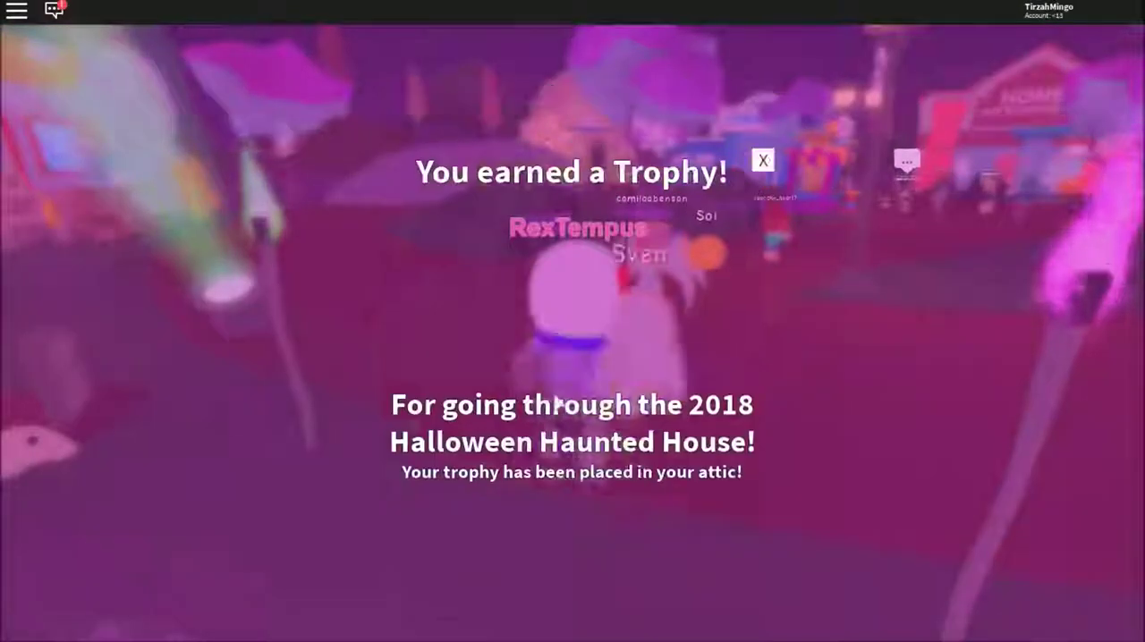
# - Dismiss the Halloween Haunted Mansion trophy popup and equip the bat wings toy
pyautogui.click(763, 184)
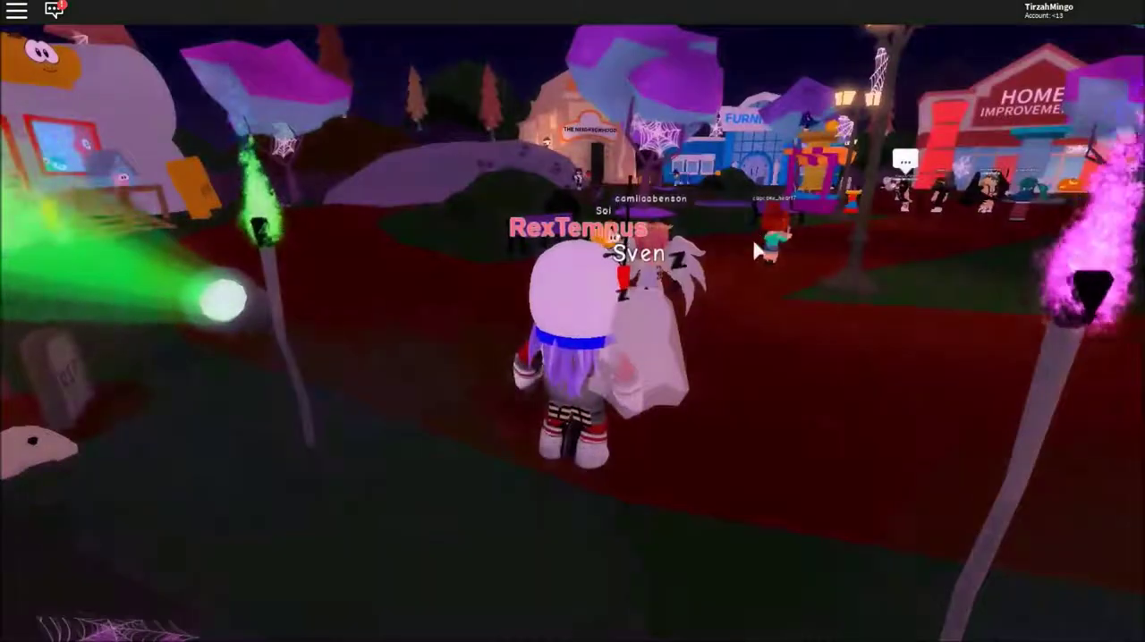
pyautogui.press('a')
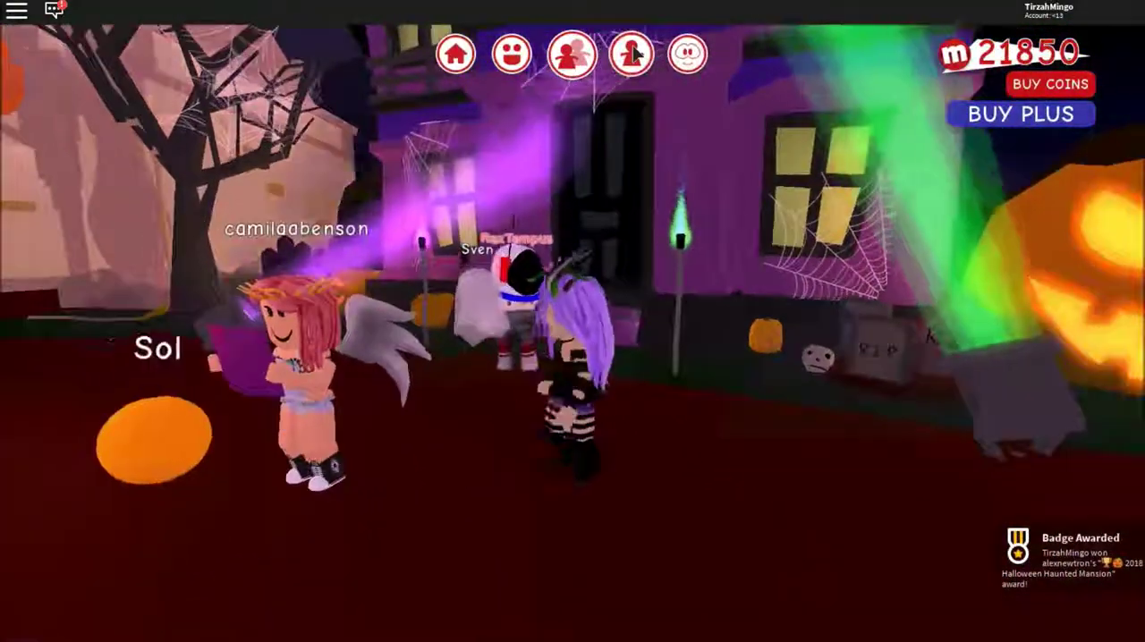
pyautogui.click(632, 54)
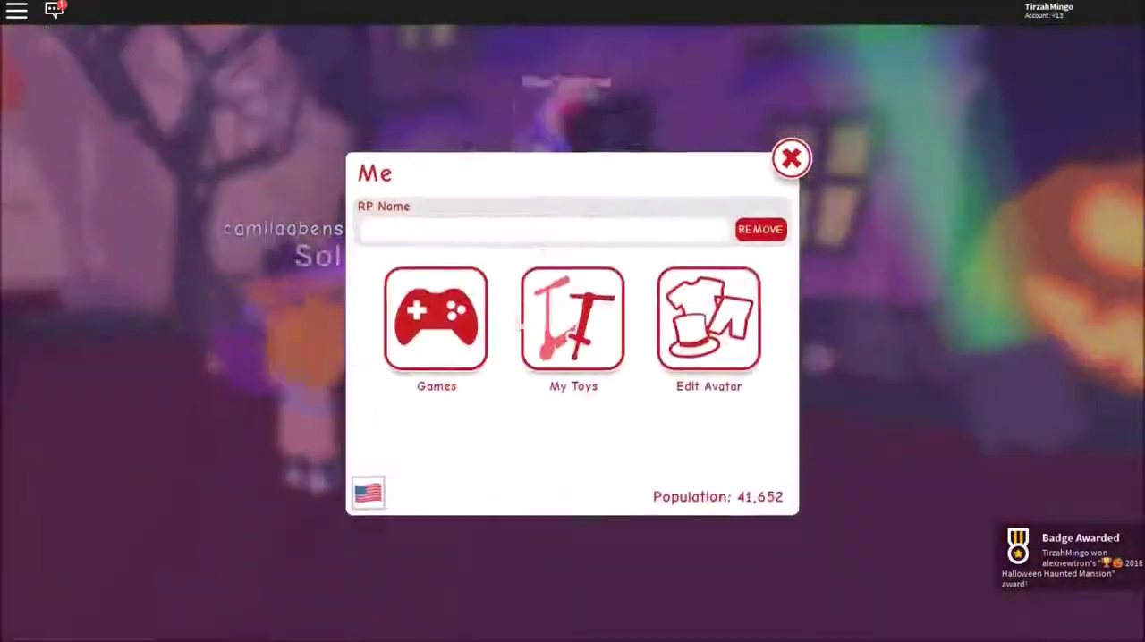
pyautogui.click(431, 266)
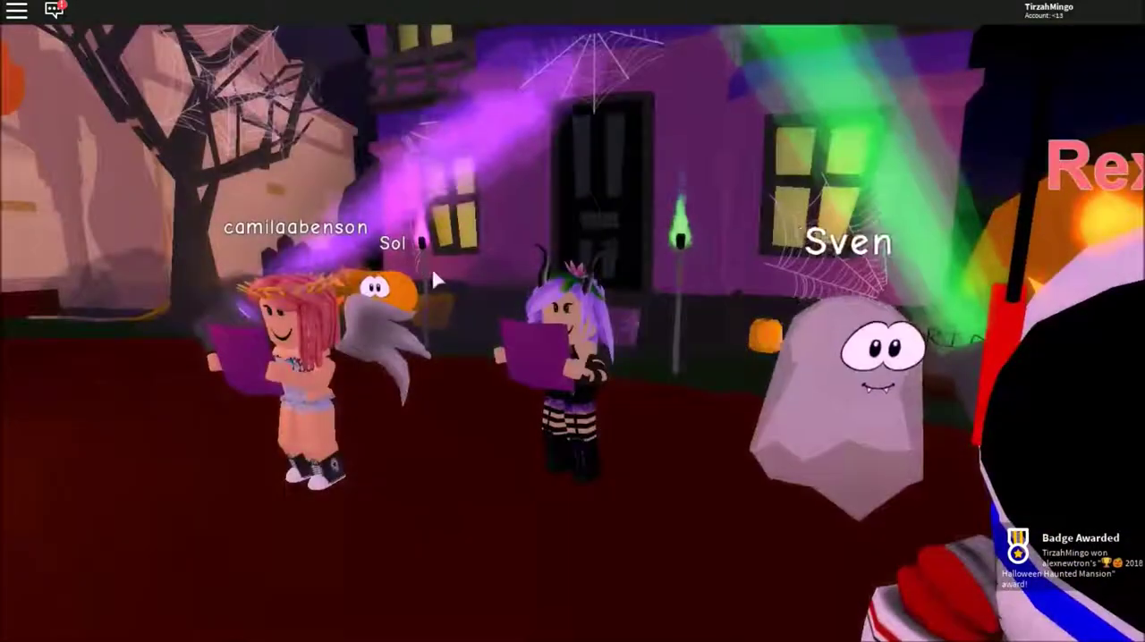
pyautogui.press('a')
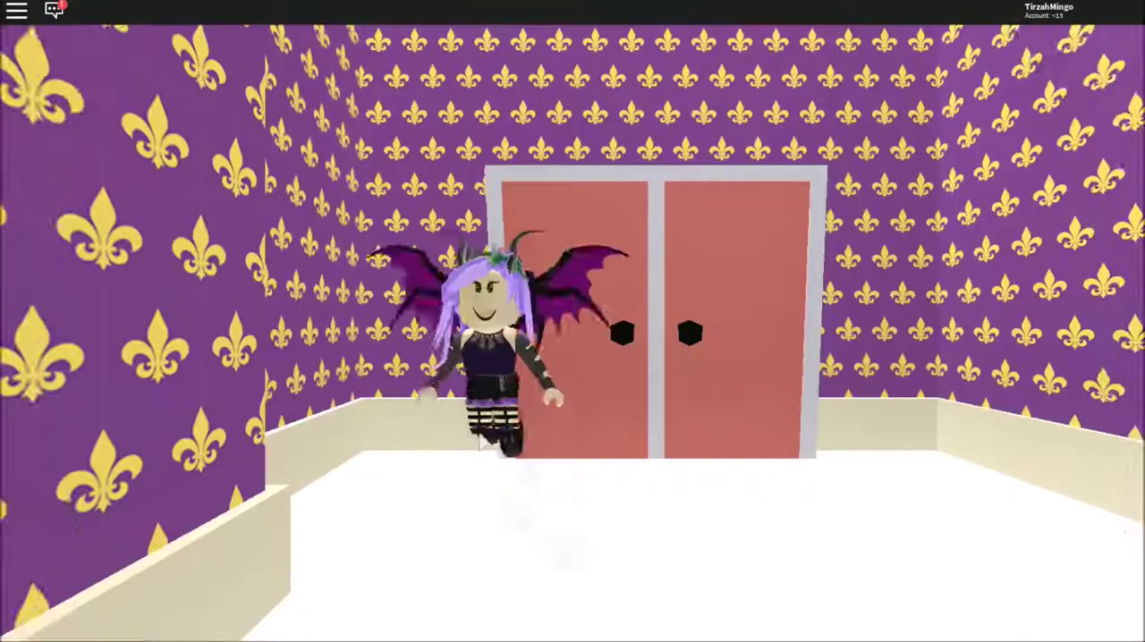
# - Walk through the brick-floored room to the glass display shelf and open Your Attic
pyautogui.press('w')
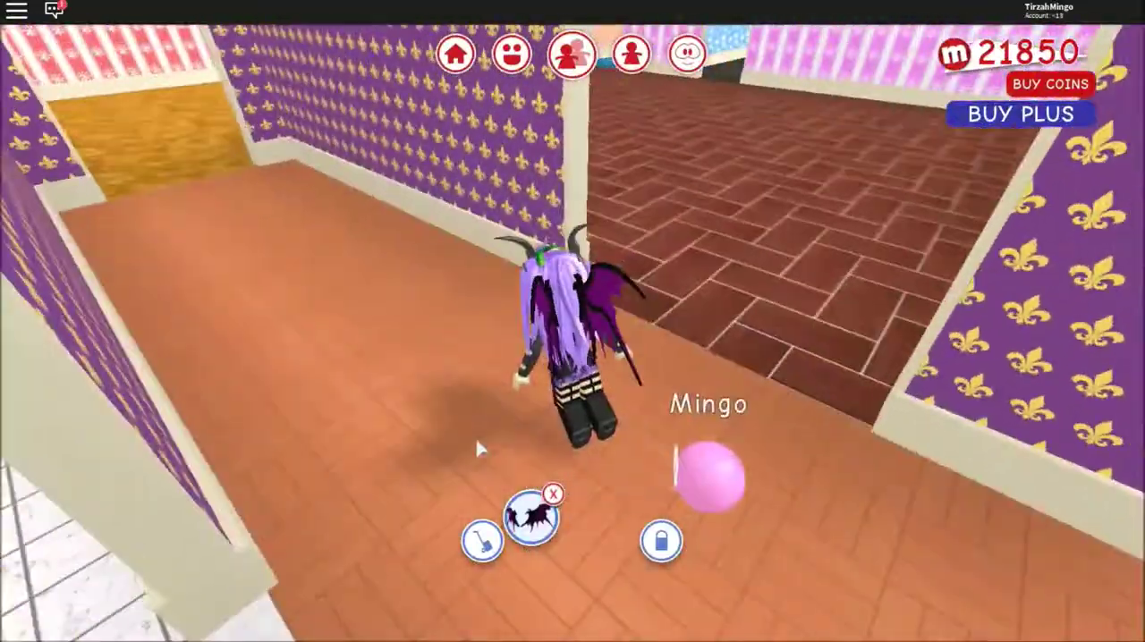
pyautogui.press('w')
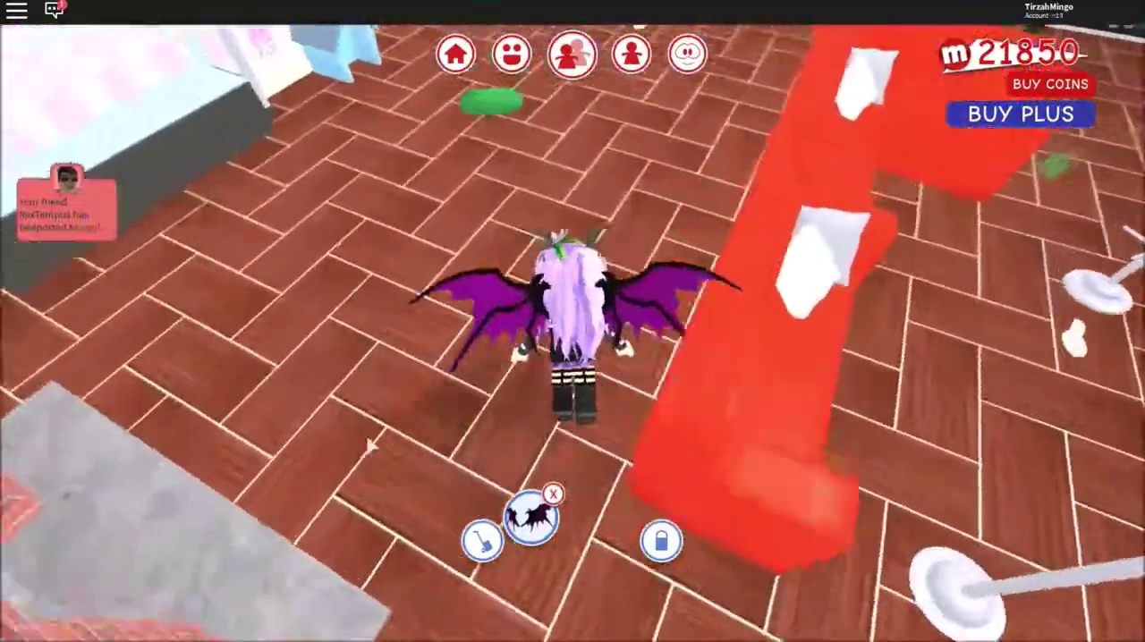
pyautogui.press('w')
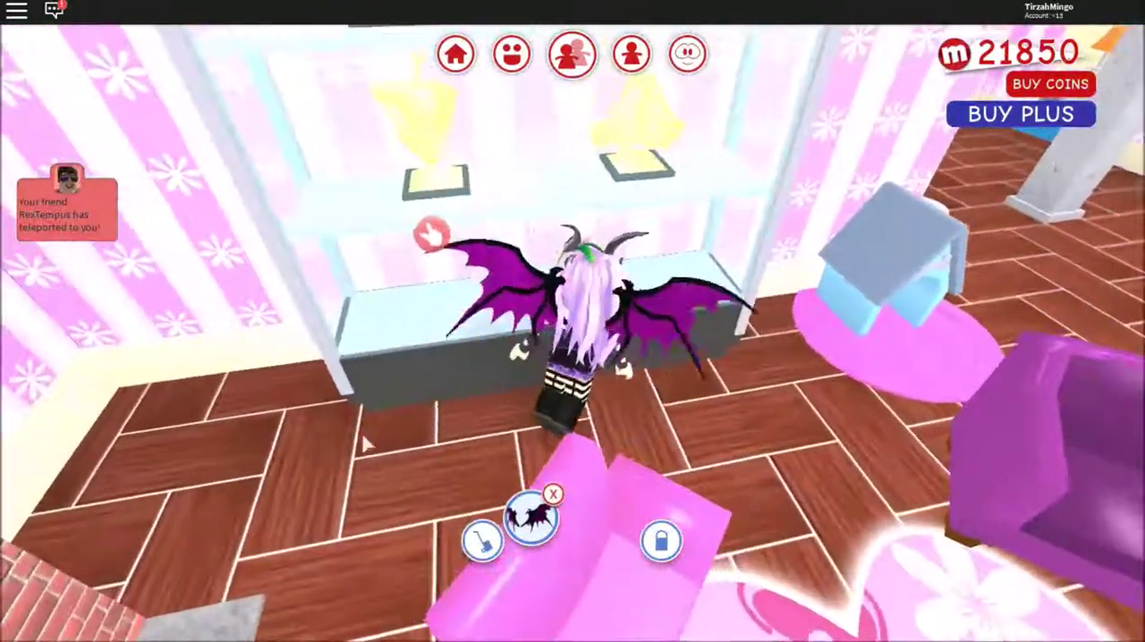
pyautogui.press('a')
pyautogui.click(480, 541)
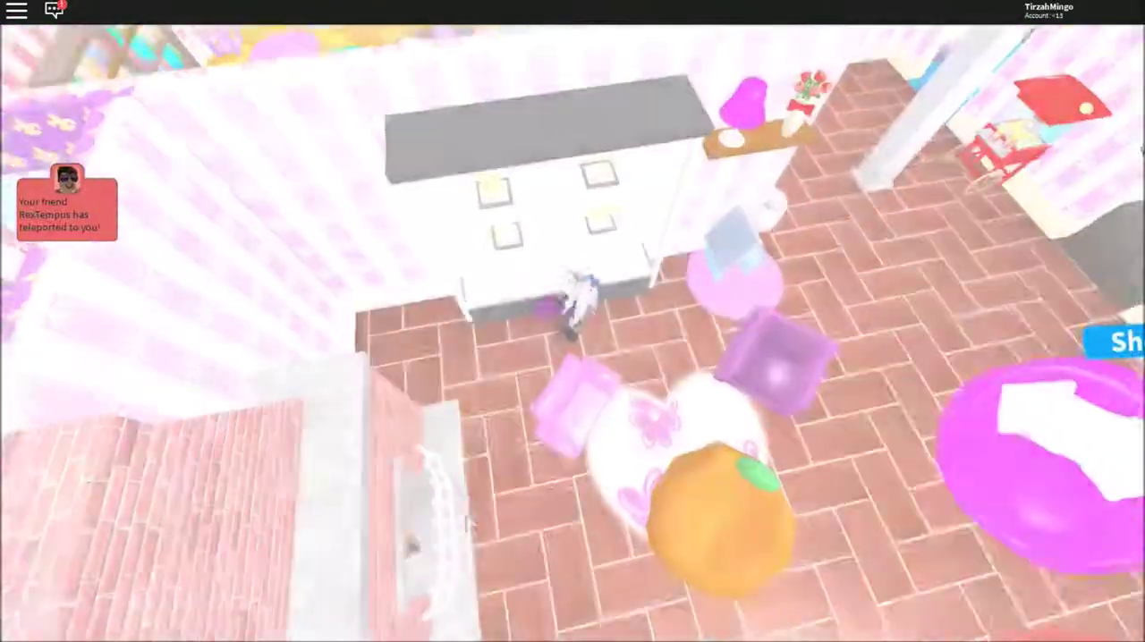
pyautogui.scroll(3, 514, 430)
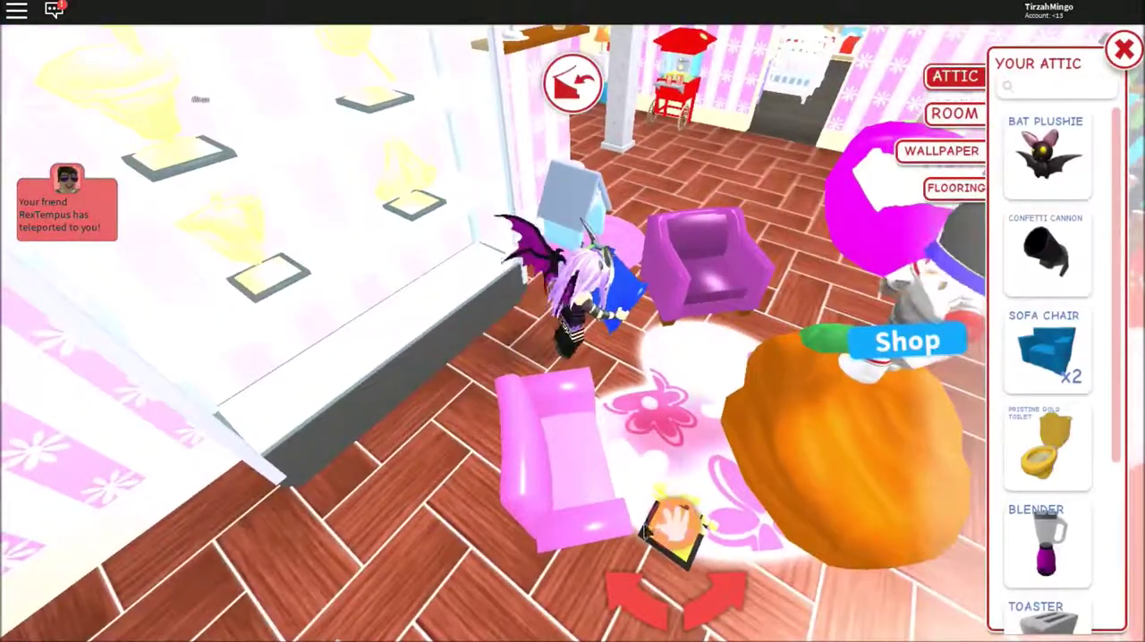
# - Drag the Halloween Haunted Mansion trophy onto the glass shelf, confirm it, and exit decorating
pyautogui.moveTo(416, 389); pyautogui.dragTo(312, 367)
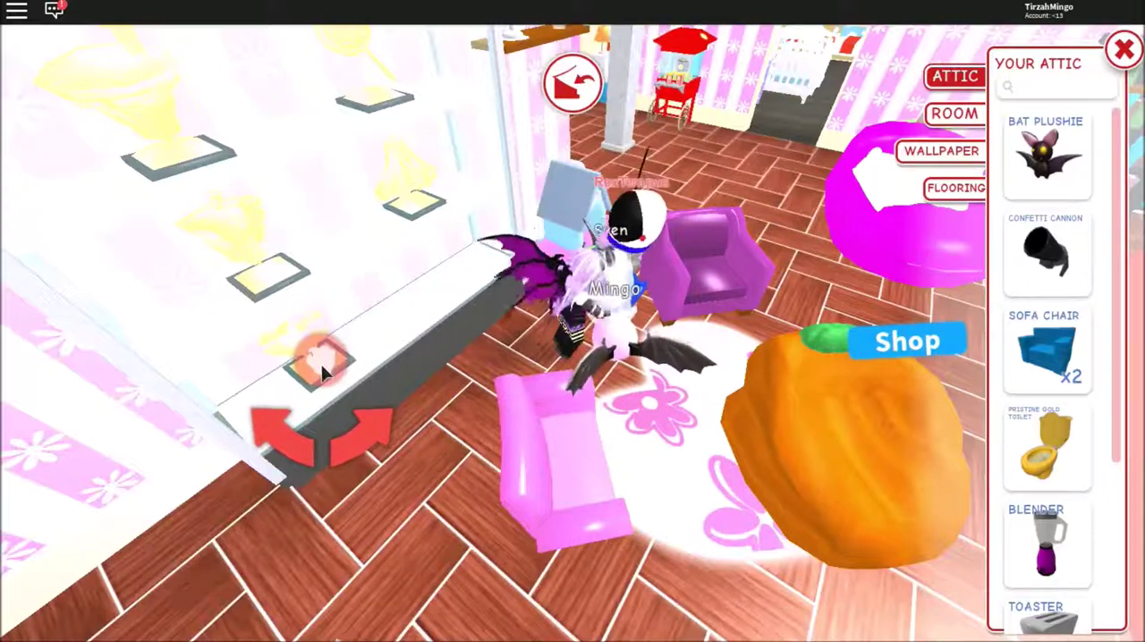
pyautogui.click(407, 541)
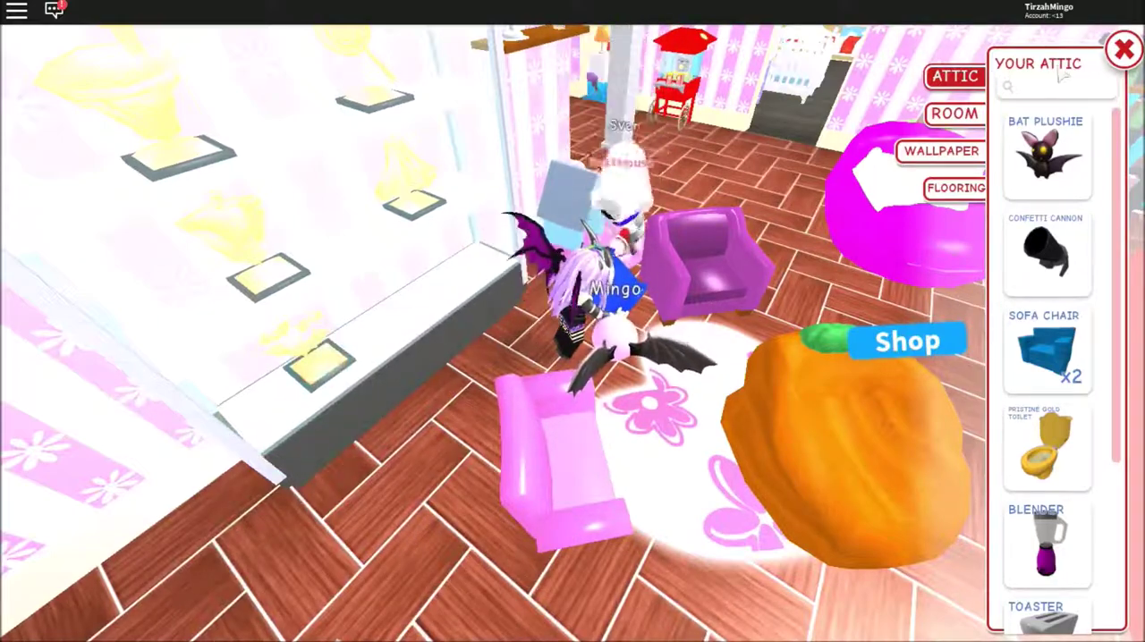
pyautogui.click(1124, 46)
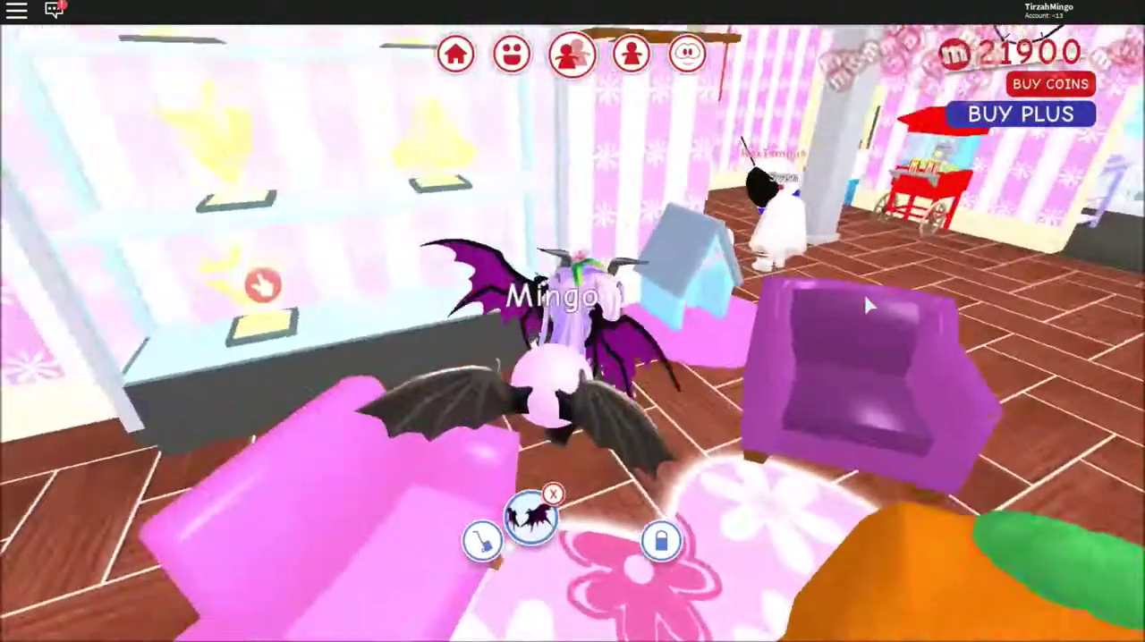
# - Walk from the pink room through the purple room and out the front door
pyautogui.press('w')
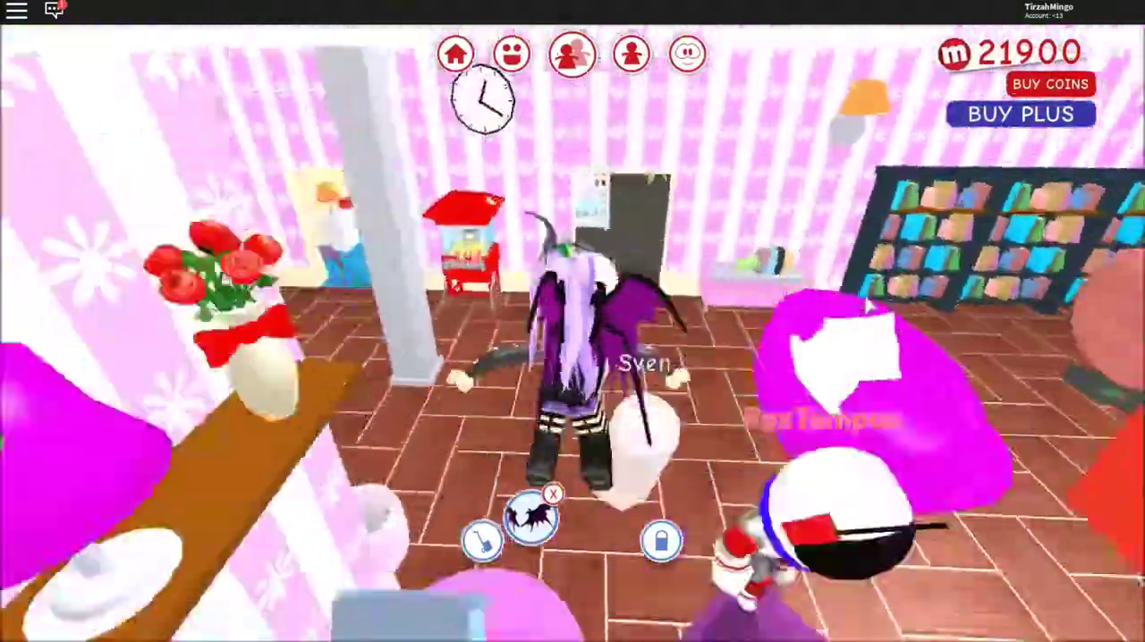
pyautogui.press('a')
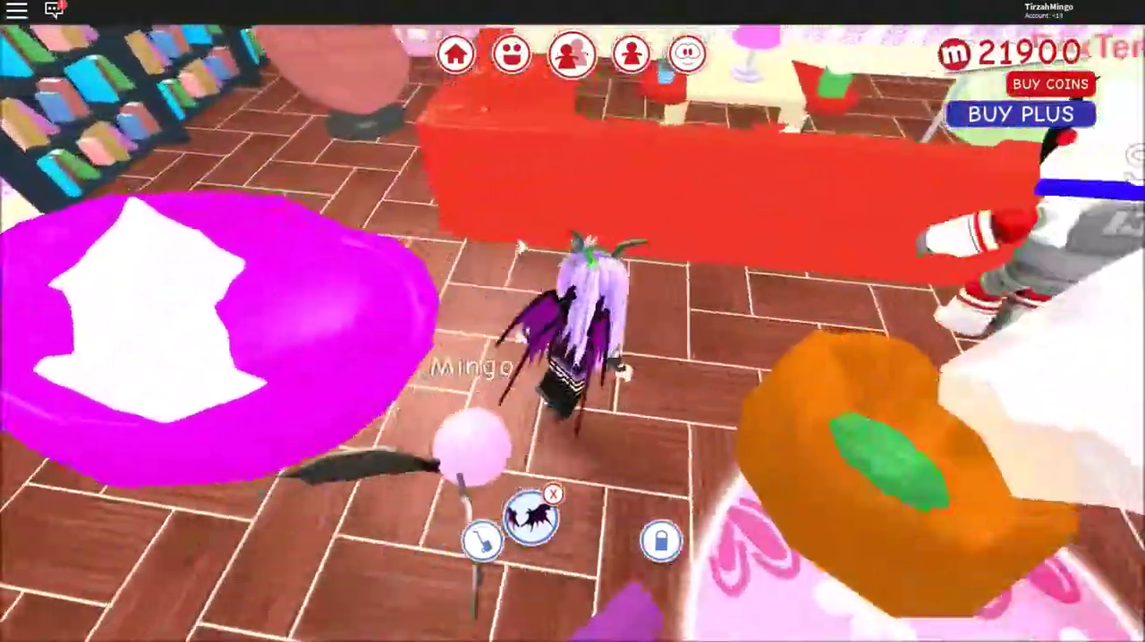
pyautogui.press('w')
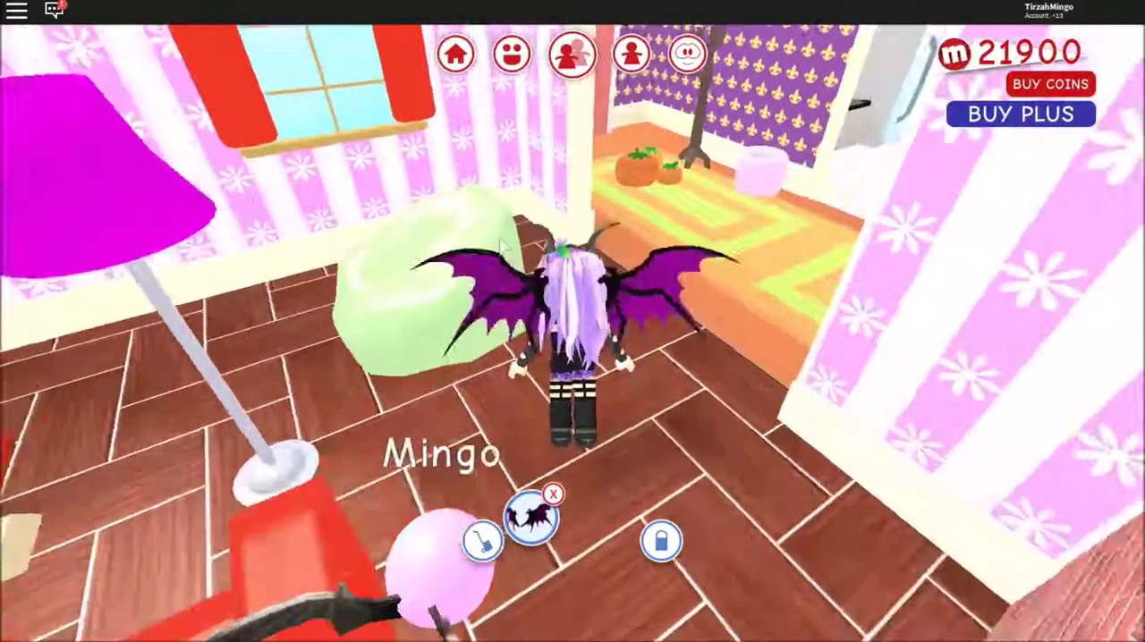
pyautogui.press('w')
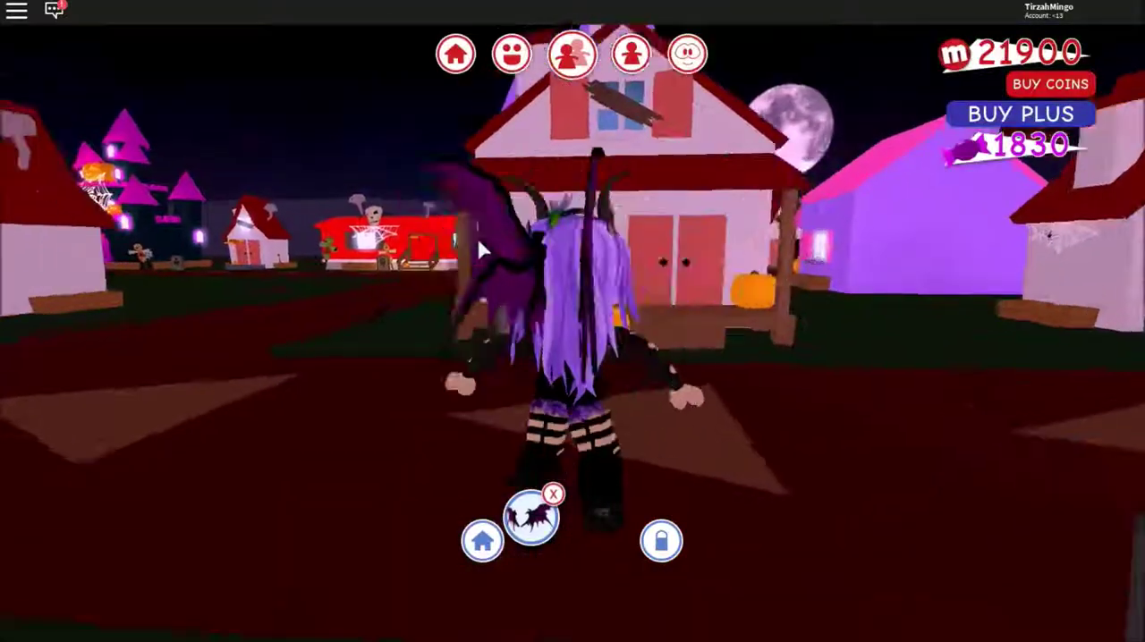
# - Turn to face down the dark street and walk alongside RexTempus
pyautogui.press('s')
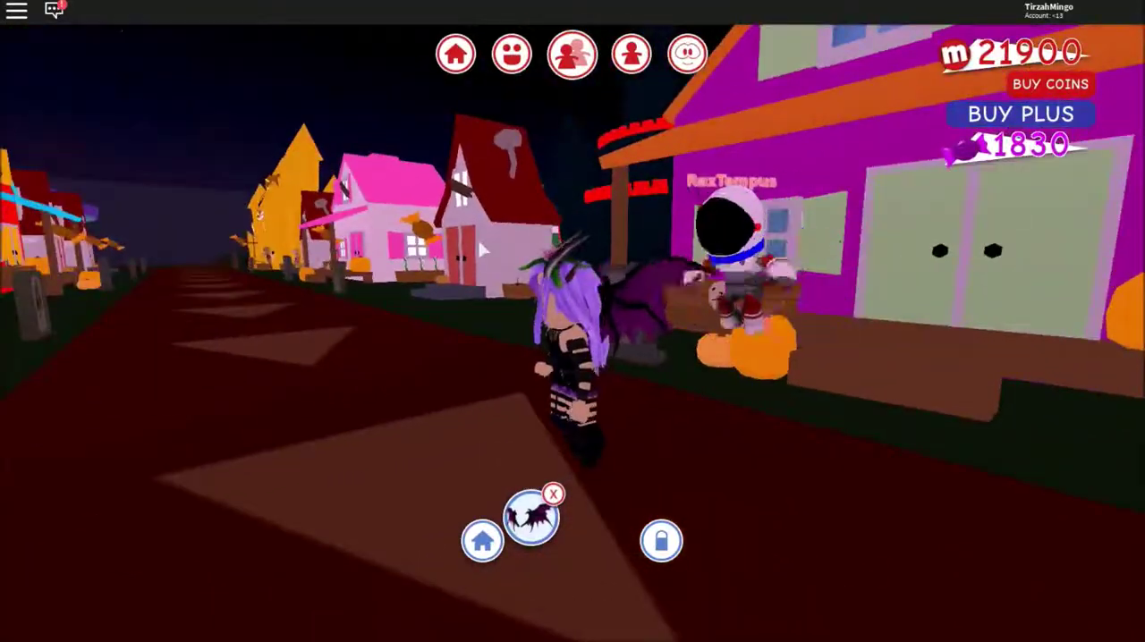
pyautogui.press('a')
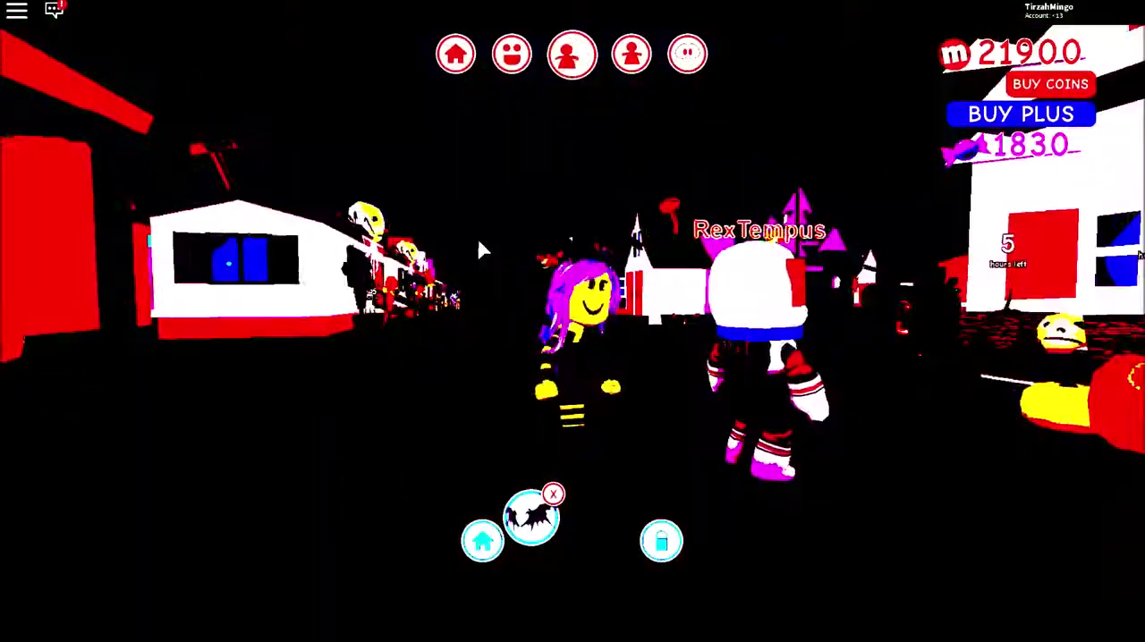
pyautogui.press('w')
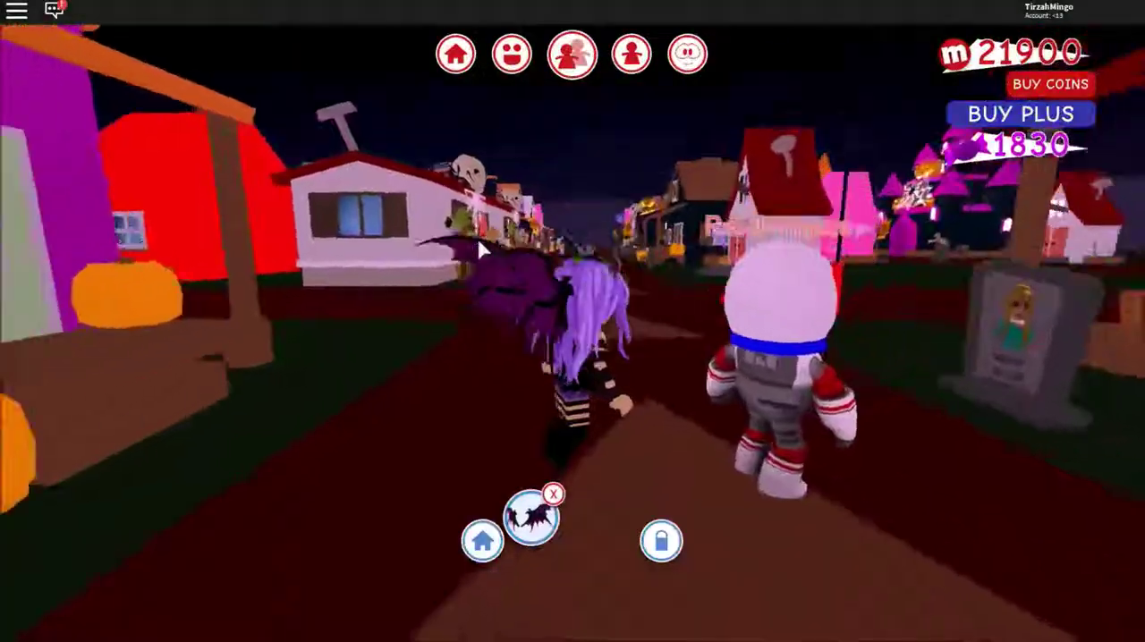